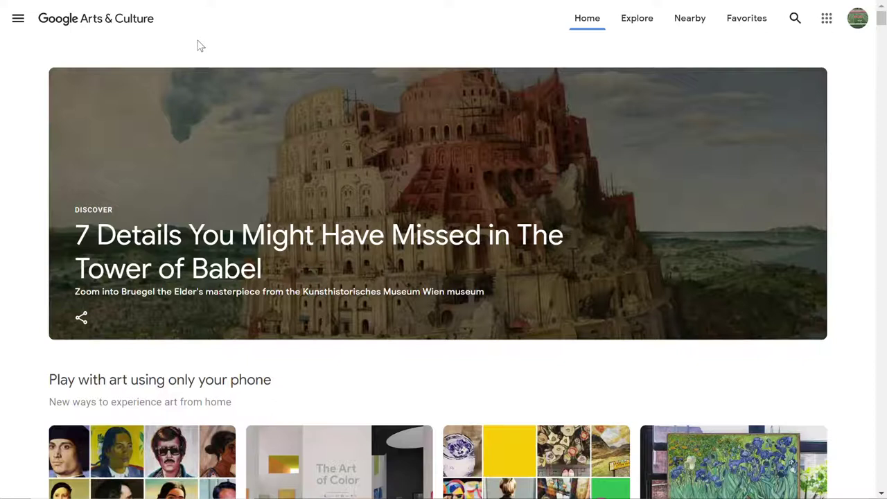
Step: Go to the Explore page, scroll to Popular topics, and open the Photograph topic
{"action": "left_click", "coordinate": [17, 20]}
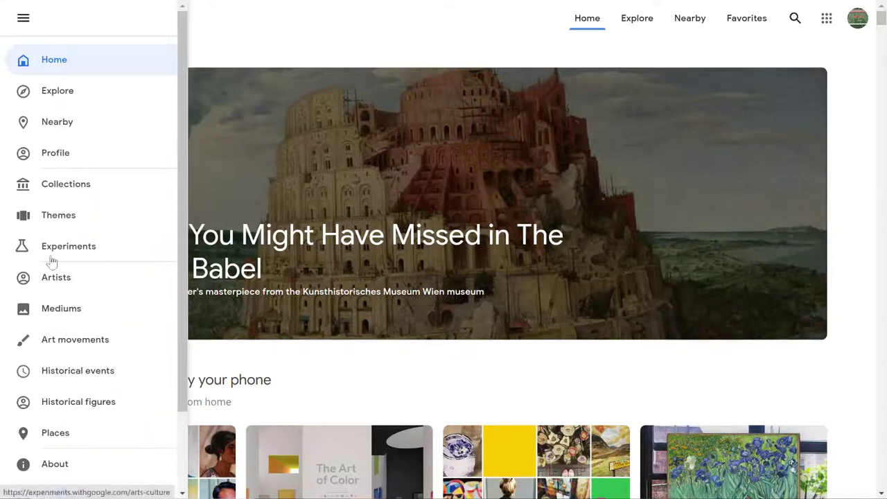
{"action": "left_click", "coordinate": [71, 95]}
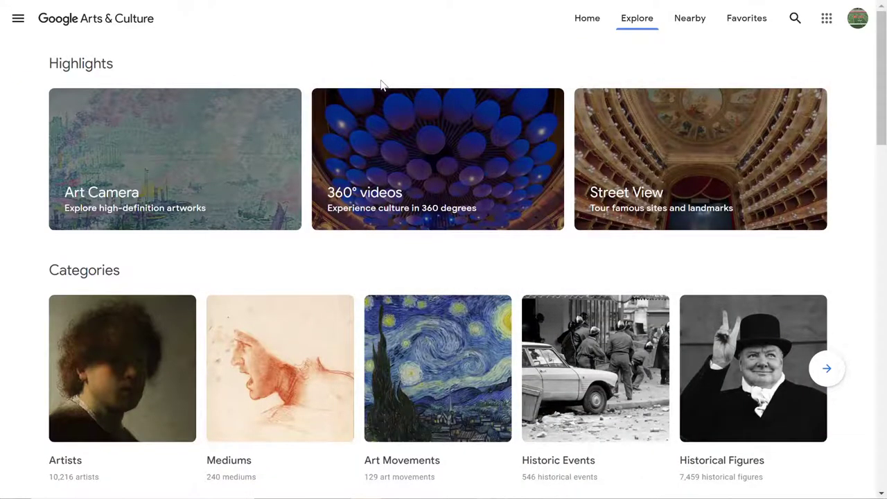
{"action": "scroll", "coordinate": [381, 85], "scroll_direction": "down", "scroll_amount": 8}
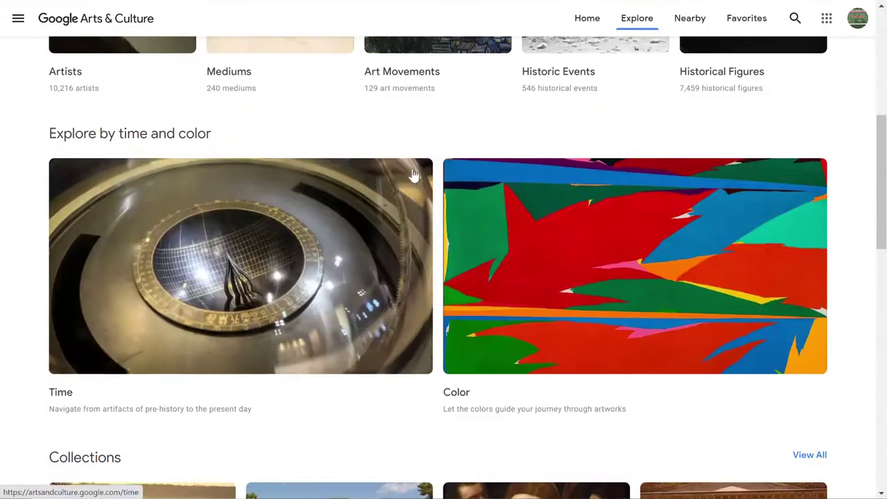
{"action": "scroll", "coordinate": [494, 200], "scroll_direction": "down", "scroll_amount": 8}
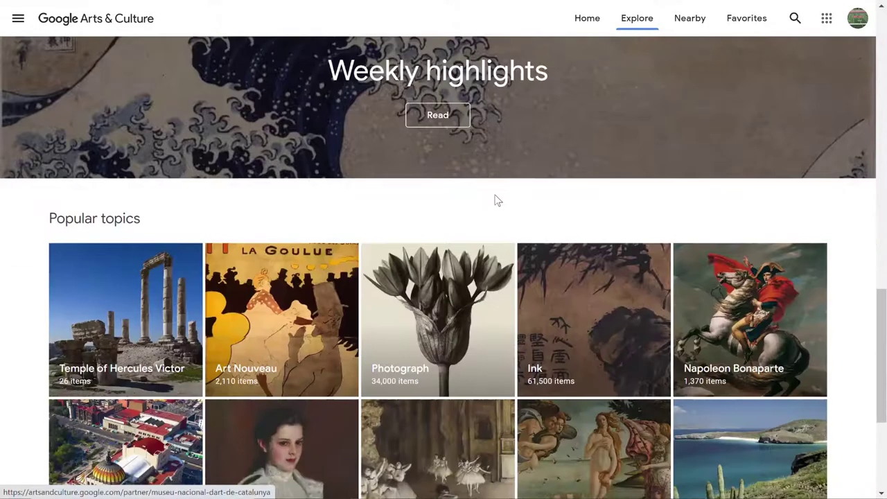
{"action": "scroll", "coordinate": [493, 201], "scroll_direction": "down", "scroll_amount": 1}
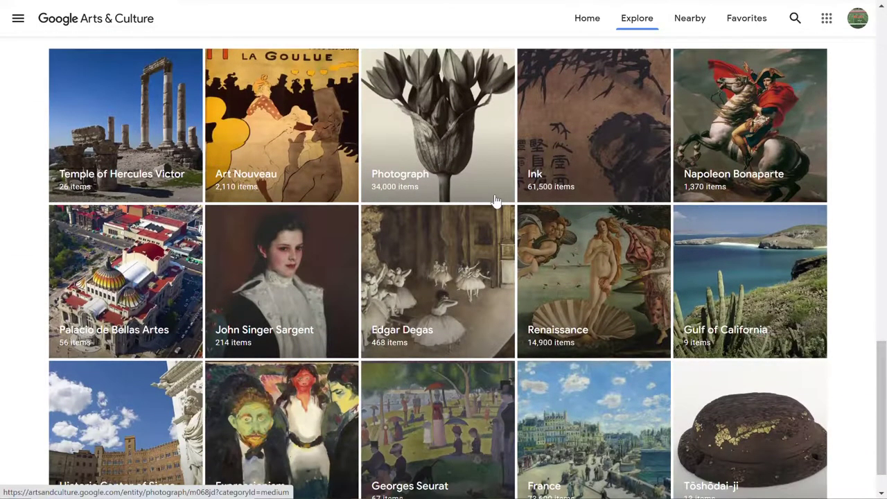
{"action": "left_click", "coordinate": [409, 142]}
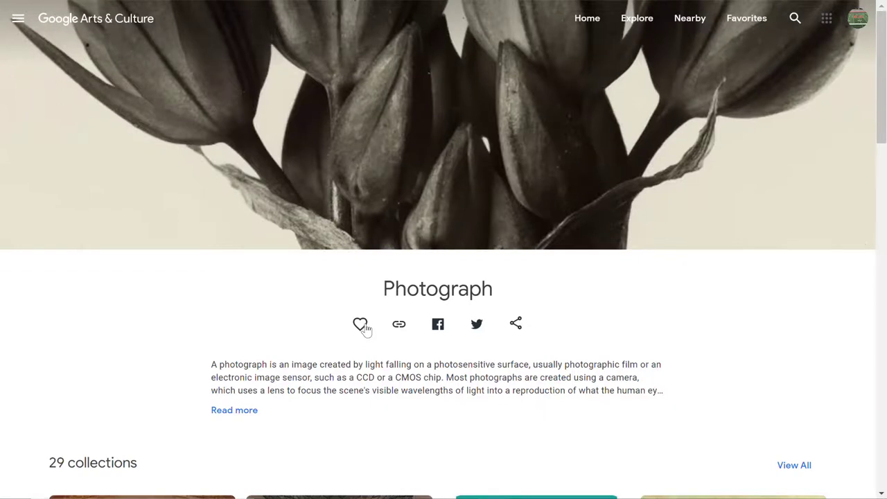
Step: Scroll the Photograph grid and open 'Diego Rivera with a xoloitzcuintle dog in the Blue House, Coyoacan'
{"action": "scroll", "coordinate": [365, 329], "scroll_direction": "down", "scroll_amount": 8}
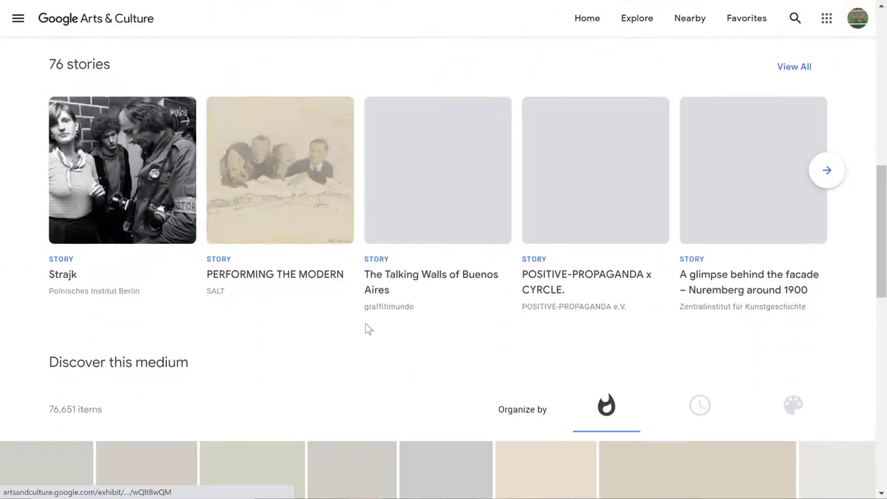
{"action": "scroll", "coordinate": [366, 330], "scroll_direction": "down", "scroll_amount": 3}
{"action": "scroll", "coordinate": [351, 315], "scroll_direction": "down", "scroll_amount": 3}
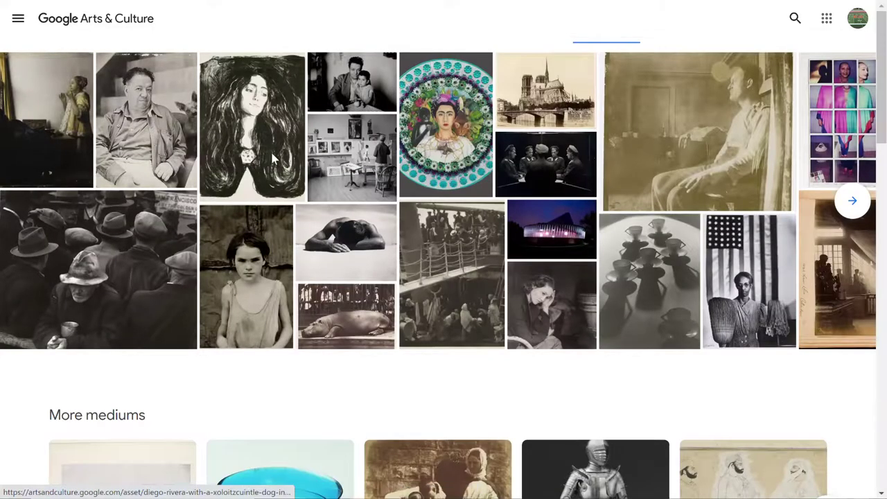
{"action": "left_click", "coordinate": [272, 159]}
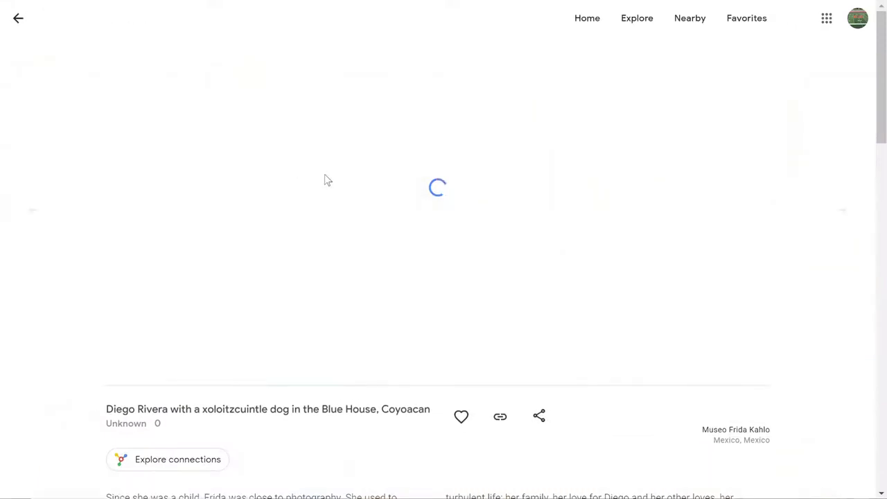
Step: Favorite the Diego Rivera dog photo, White Angel Breadline, Diego Rivera and his daughter, and the Norman Rockwell studio photo
{"action": "left_click", "coordinate": [460, 417]}
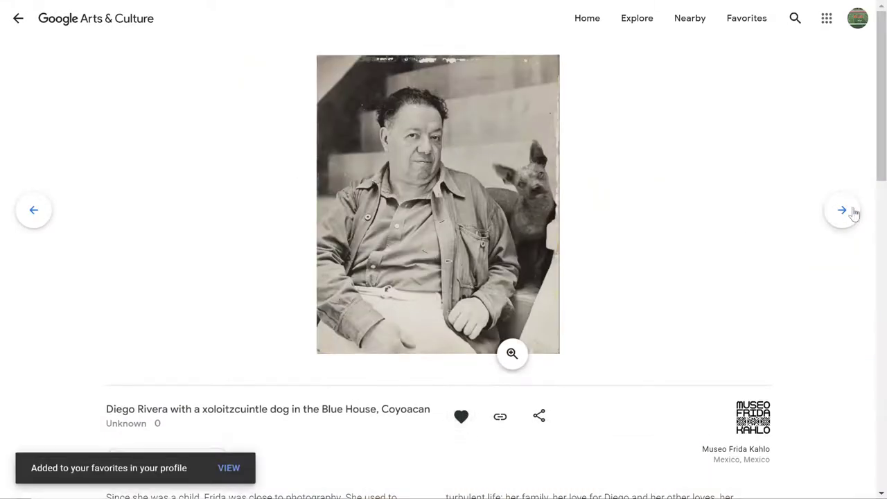
{"action": "left_click", "coordinate": [843, 211]}
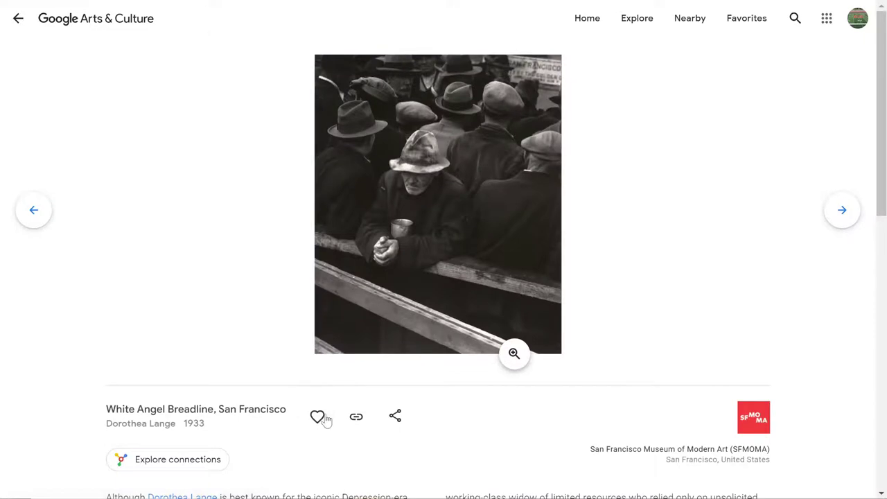
{"action": "left_click", "coordinate": [319, 417]}
{"action": "left_click", "coordinate": [858, 209]}
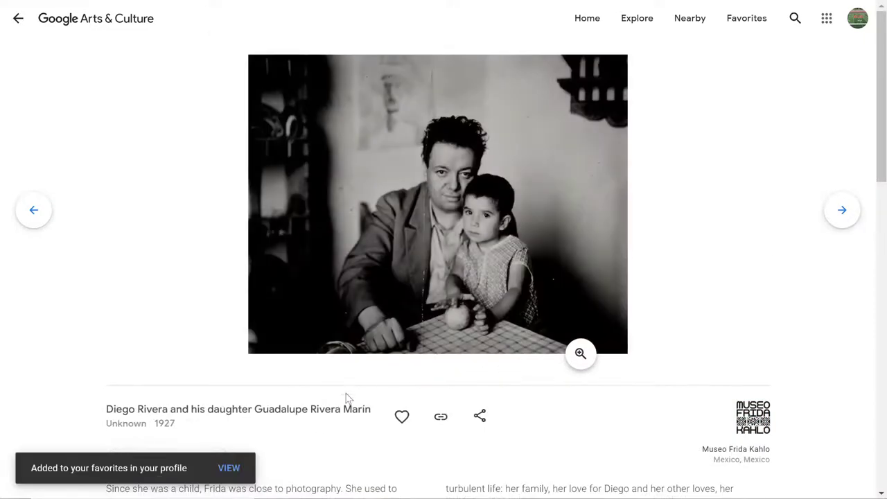
{"action": "left_click", "coordinate": [402, 416]}
{"action": "left_click", "coordinate": [841, 211]}
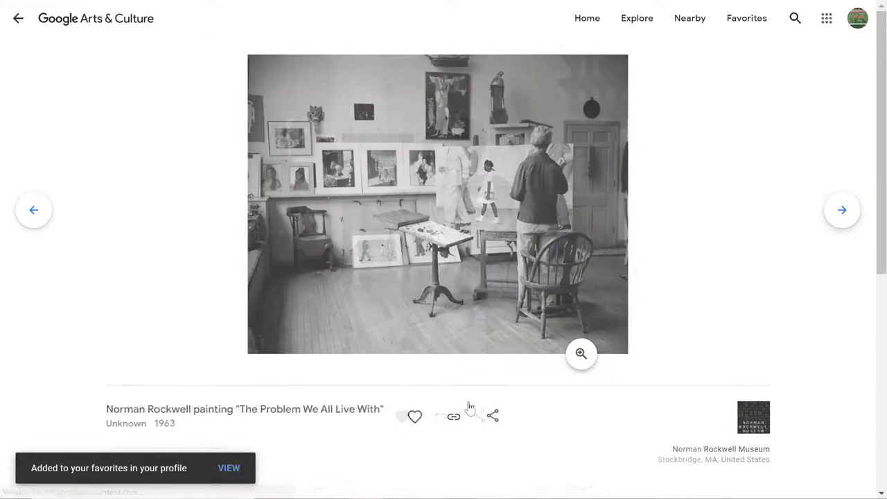
{"action": "left_click", "coordinate": [414, 416]}
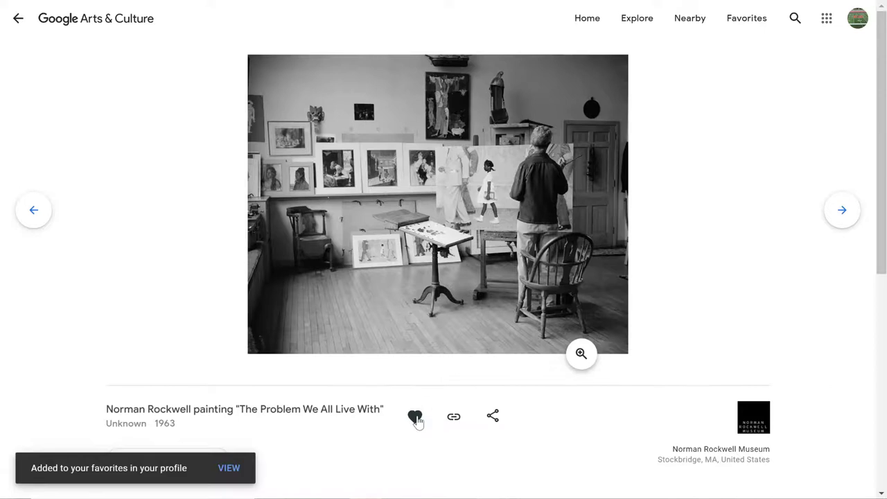
{"action": "scroll", "coordinate": [417, 421], "scroll_direction": "down", "scroll_amount": 4}
{"action": "scroll", "coordinate": [417, 420], "scroll_direction": "down", "scroll_amount": 2}
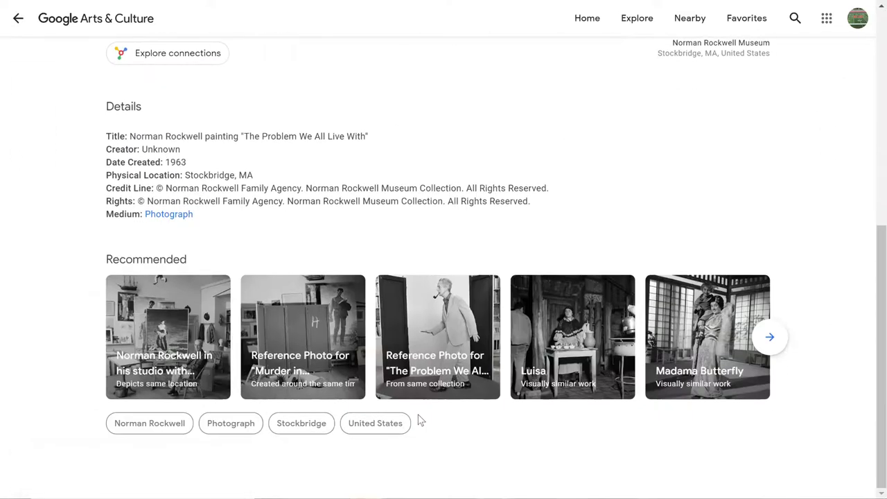
{"action": "scroll", "coordinate": [527, 414], "scroll_direction": "up", "scroll_amount": 6}
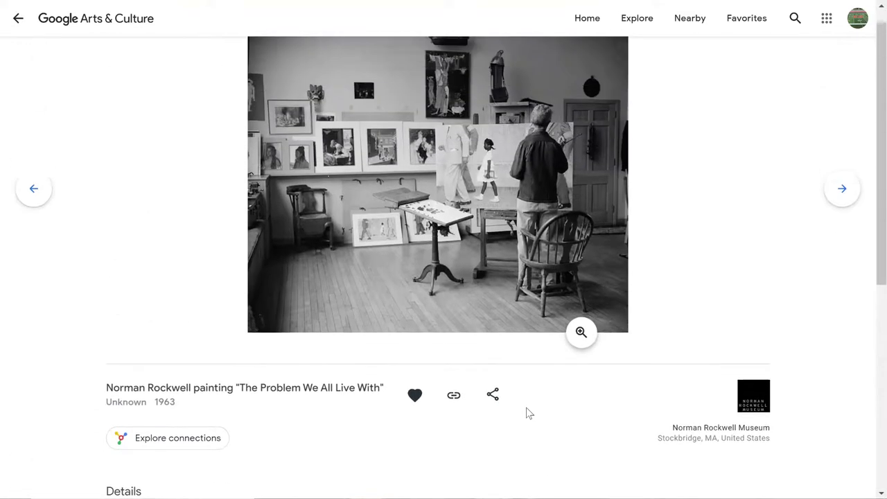
Step: Return to the Photograph page and open the profile's favorites
{"action": "left_click", "coordinate": [19, 20]}
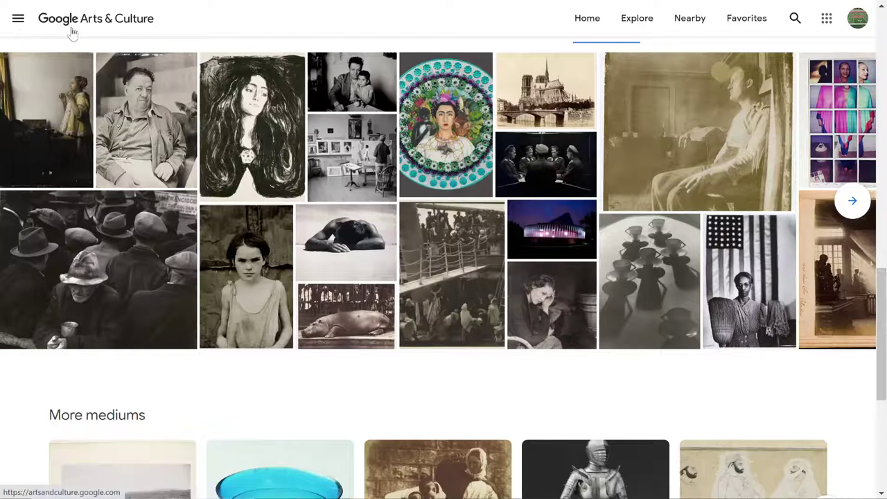
{"action": "scroll", "coordinate": [250, 256], "scroll_direction": "up", "scroll_amount": 8}
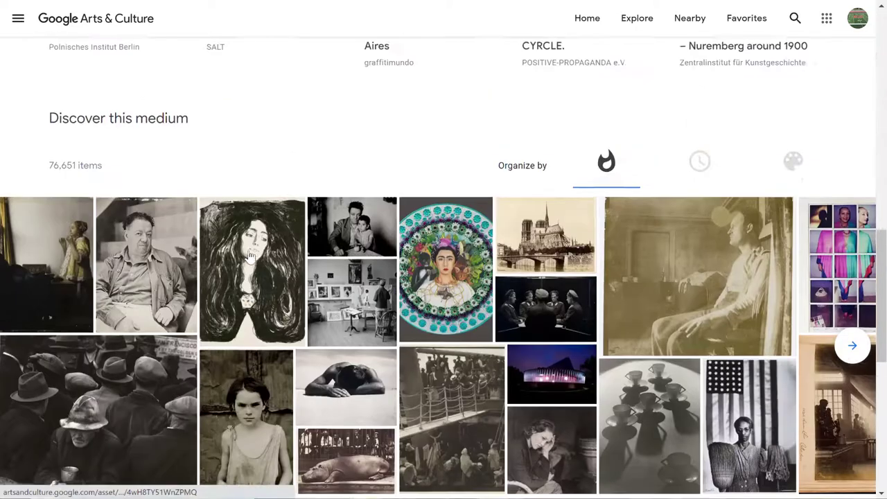
{"action": "scroll", "coordinate": [249, 256], "scroll_direction": "up", "scroll_amount": 5}
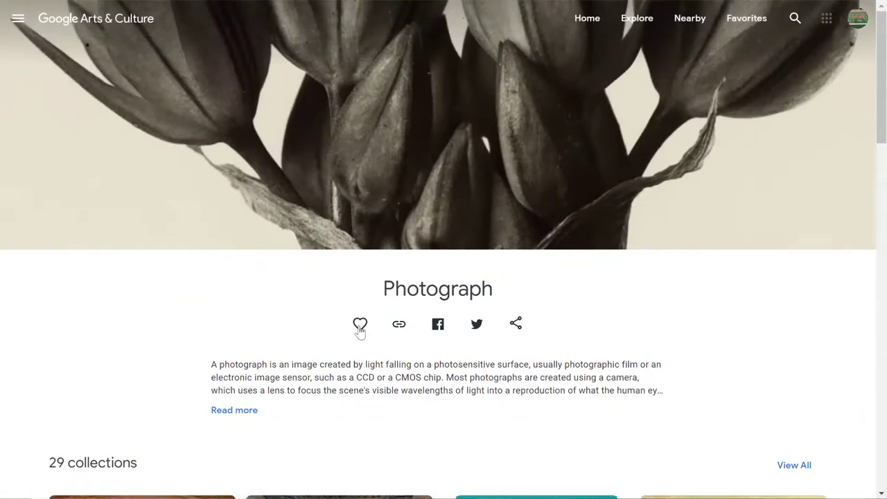
{"action": "left_click", "coordinate": [740, 22]}
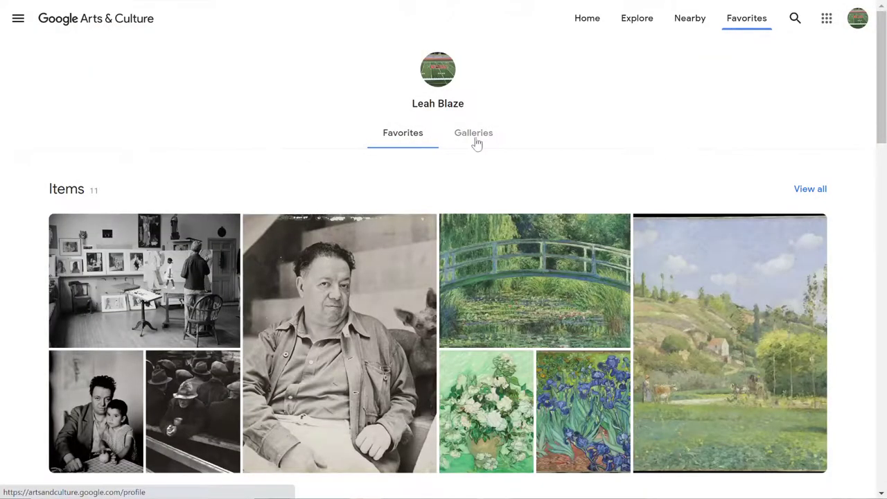
Step: Show the Galleries tab with 'Artworks in Color: Green' and start a new gallery
{"action": "scroll", "coordinate": [372, 185], "scroll_direction": "down", "scroll_amount": 3}
{"action": "scroll", "coordinate": [374, 187], "scroll_direction": "up", "scroll_amount": 3}
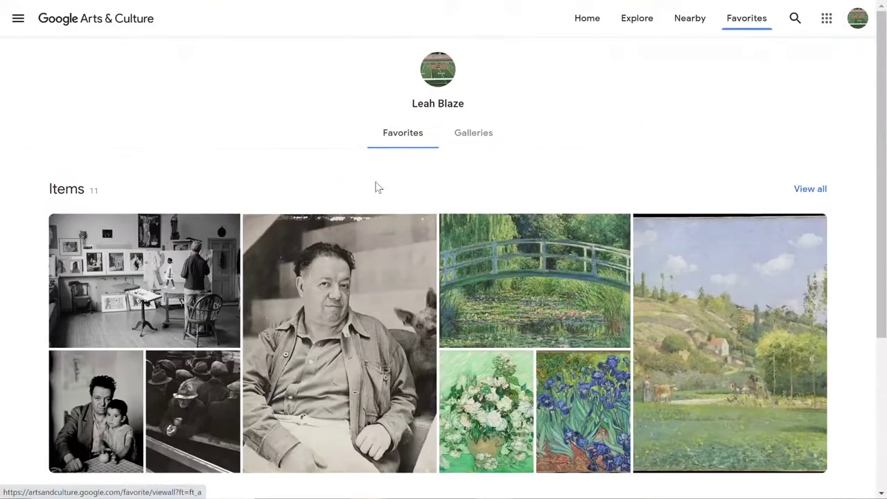
{"action": "left_click", "coordinate": [478, 139]}
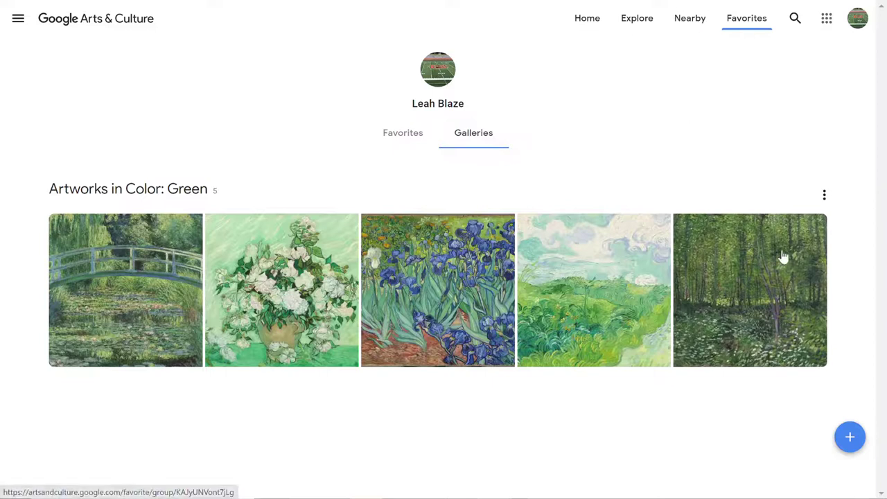
{"action": "left_click", "coordinate": [849, 441]}
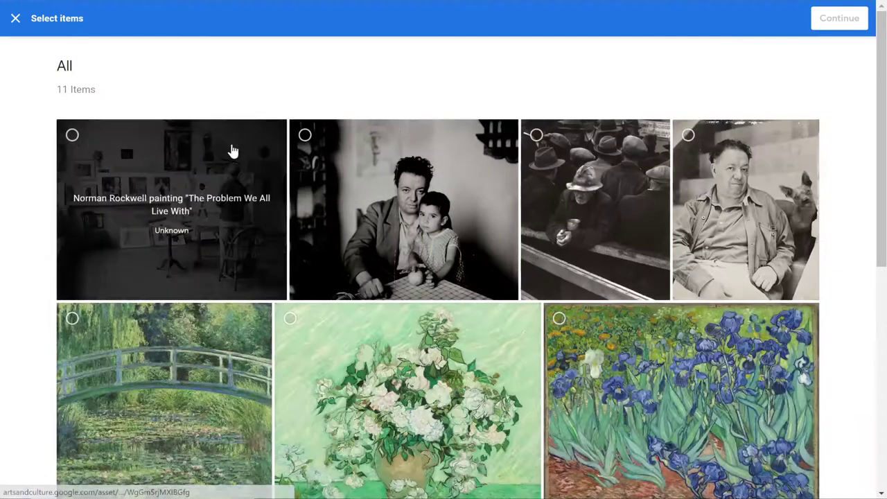
Step: Select the Norman Rockwell, Rivera-and-daughter, White Angel Breadline and Rivera-dog photos, then continue to the details form
{"action": "left_click", "coordinate": [229, 148]}
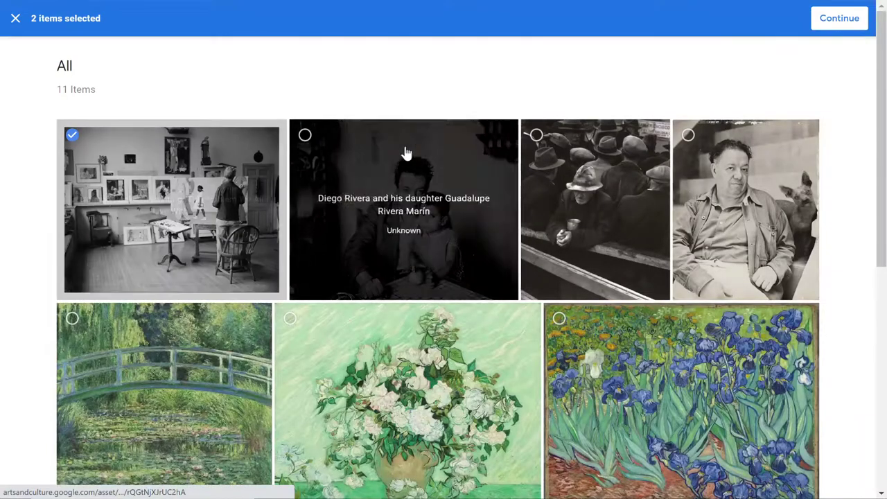
{"action": "left_click", "coordinate": [406, 153]}
{"action": "left_click", "coordinate": [560, 158]}
{"action": "left_click", "coordinate": [712, 174]}
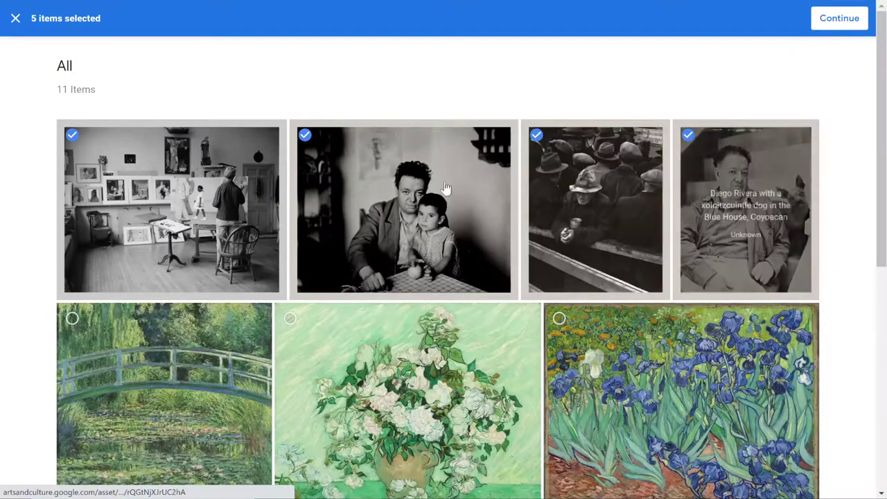
{"action": "scroll", "coordinate": [446, 187], "scroll_direction": "down", "scroll_amount": 6}
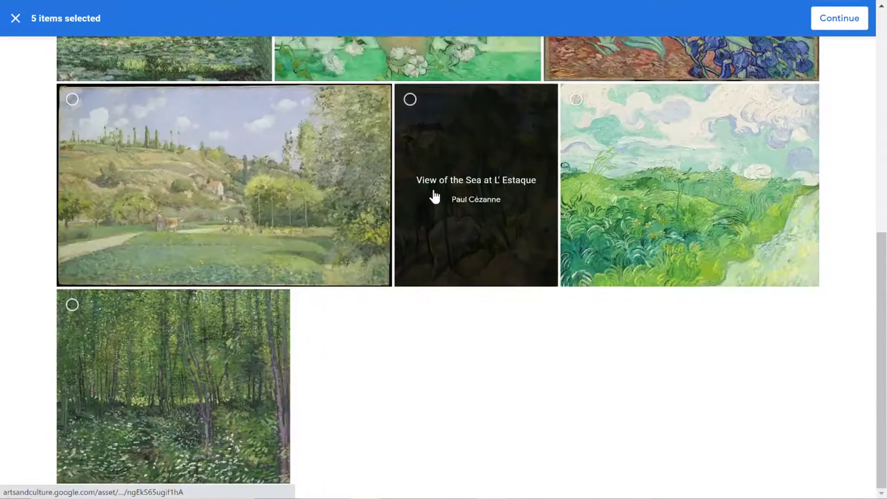
{"action": "scroll", "coordinate": [433, 198], "scroll_direction": "up", "scroll_amount": 6}
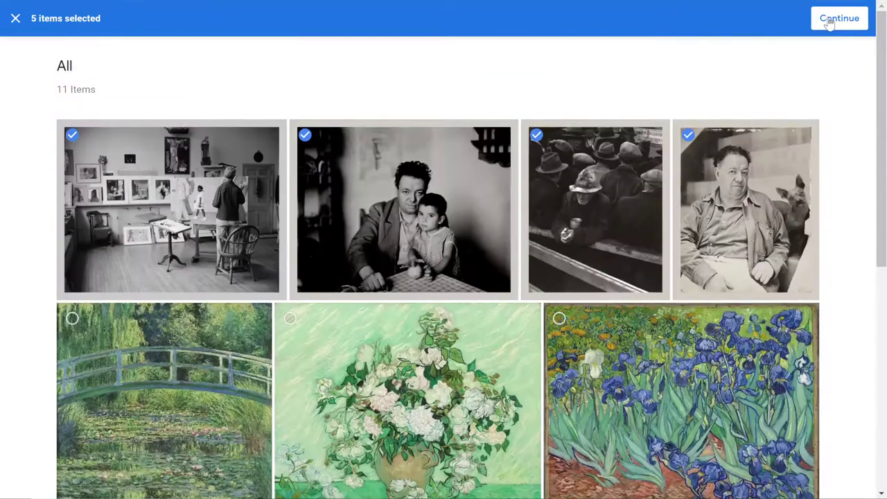
{"action": "left_click", "coordinate": [830, 22]}
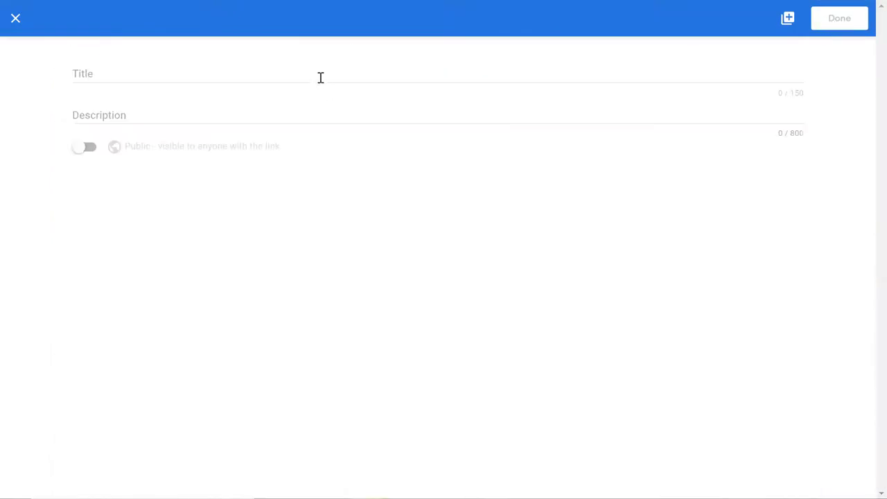
{"action": "left_click", "coordinate": [320, 76]}
Step: Title the gallery 'PHotograph', make it public, and save it
{"action": "type", "text": "PHot"}
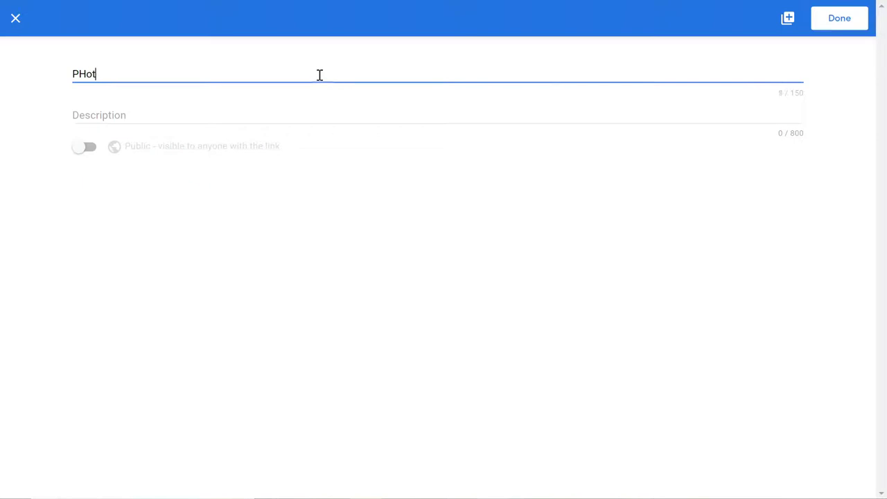
{"action": "type", "text": "ograph"}
{"action": "left_click", "coordinate": [281, 114]}
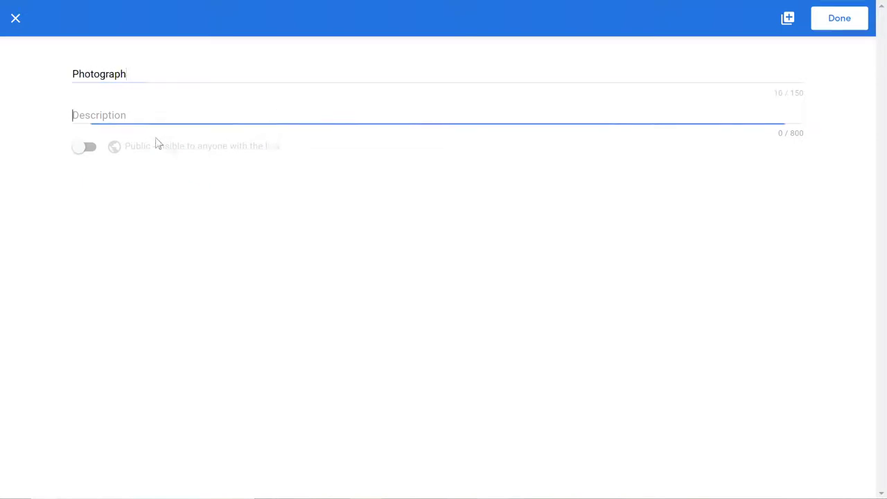
{"action": "left_click", "coordinate": [89, 149]}
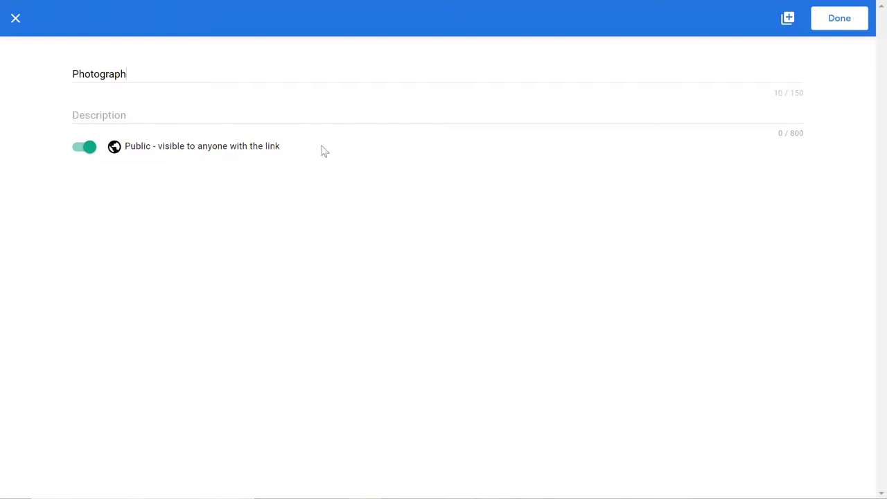
{"action": "left_click", "coordinate": [852, 25]}
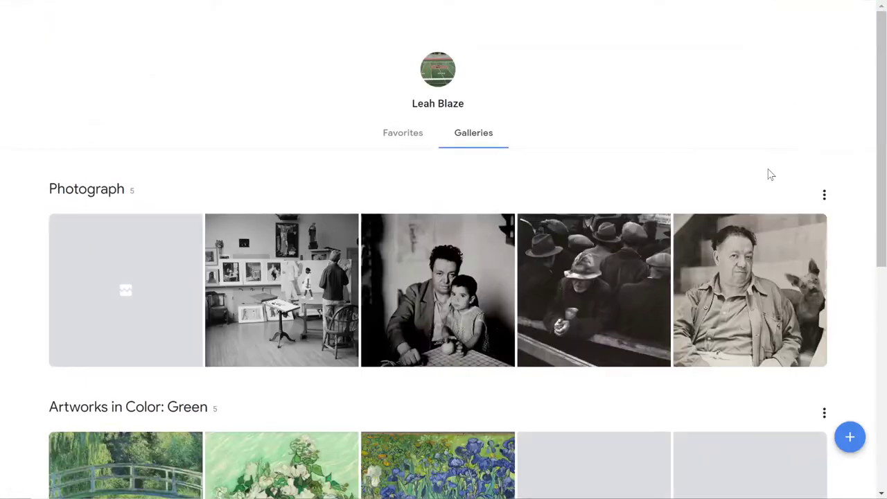
Step: Open the Photograph gallery, copy its link, and share it to Google Classroom
{"action": "left_click", "coordinate": [235, 294]}
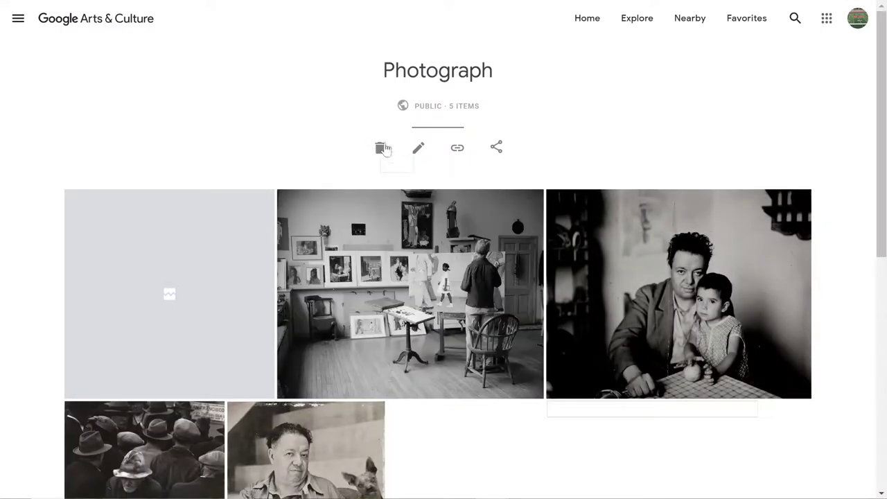
{"action": "left_click", "coordinate": [456, 149]}
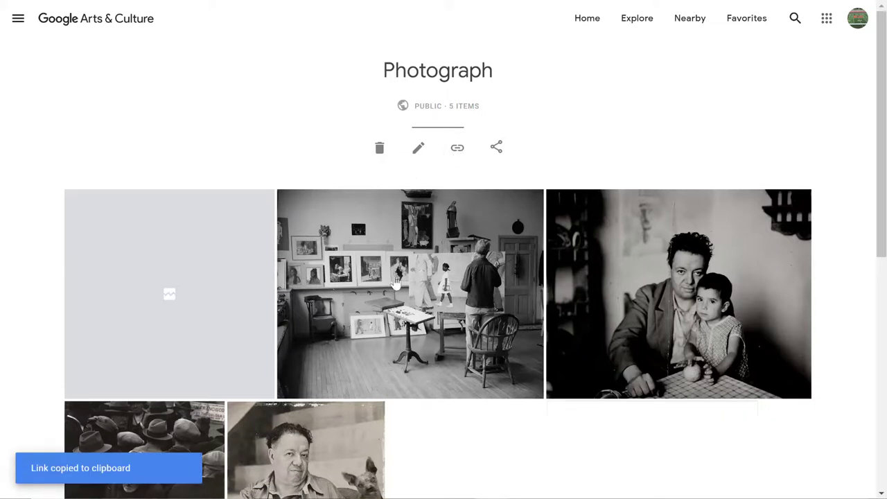
{"action": "left_click", "coordinate": [496, 147]}
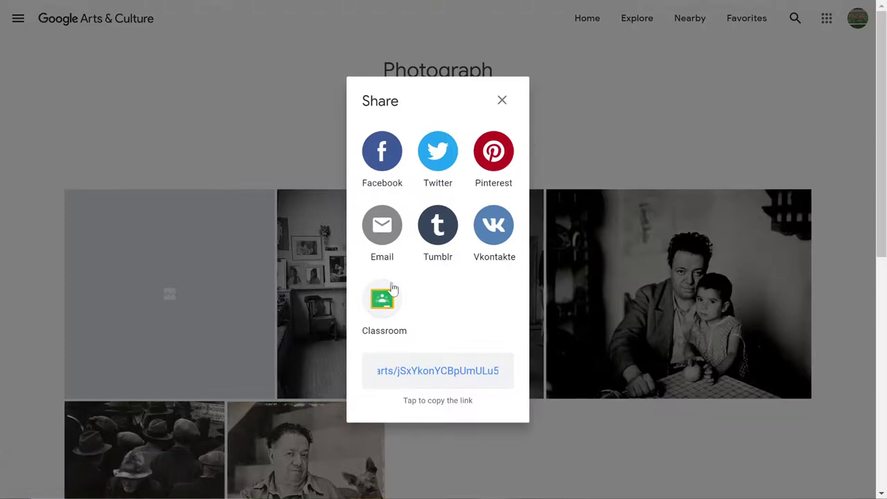
{"action": "left_click", "coordinate": [381, 300]}
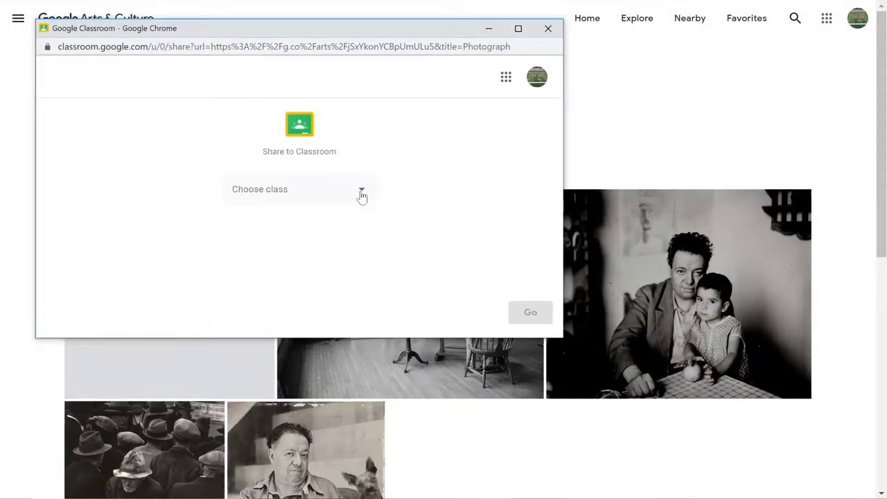
Step: Pick the Let's Get Learning class, leave the post type unchosen, and close the Classroom window
{"action": "left_click", "coordinate": [361, 196]}
{"action": "left_click", "coordinate": [337, 154]}
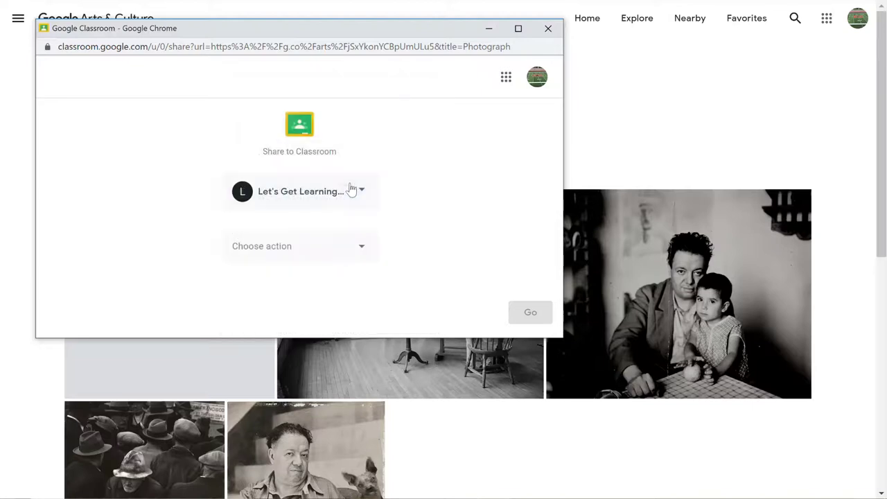
{"action": "left_click", "coordinate": [337, 241]}
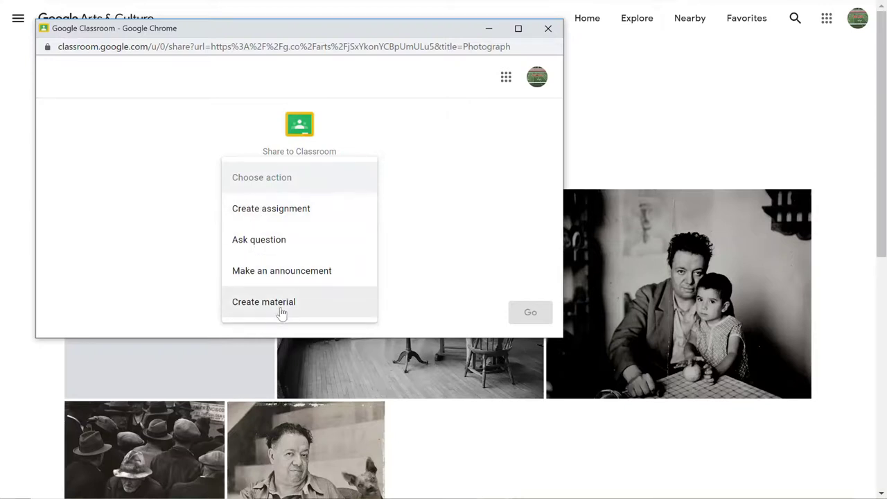
{"action": "left_click", "coordinate": [485, 194]}
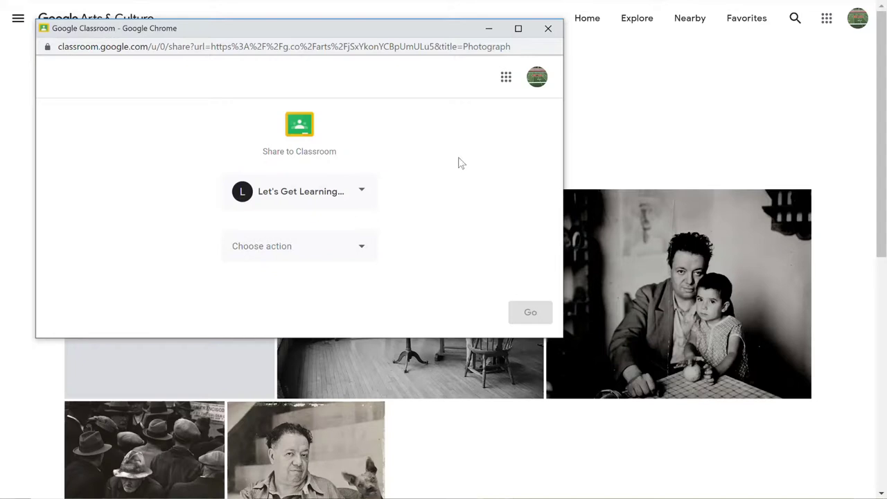
{"action": "left_click", "coordinate": [547, 31]}
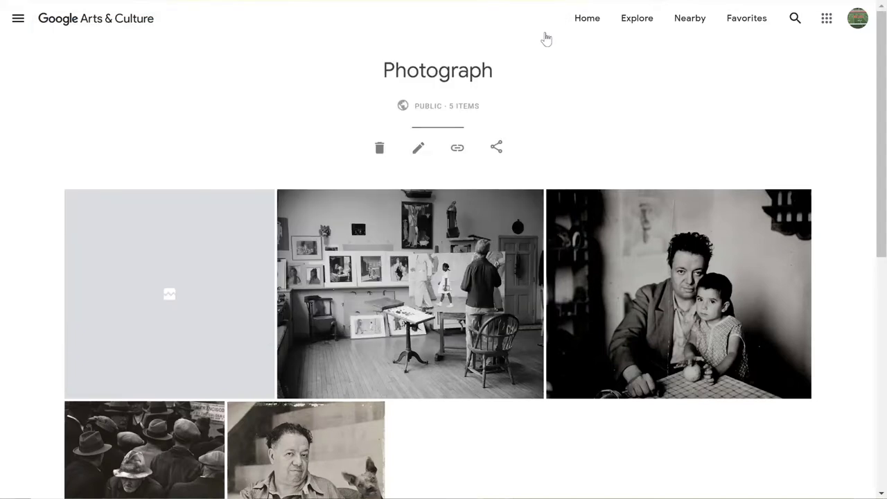
Step: Go to the Arts & Culture home page and close the navigation drawer
{"action": "left_click", "coordinate": [17, 23]}
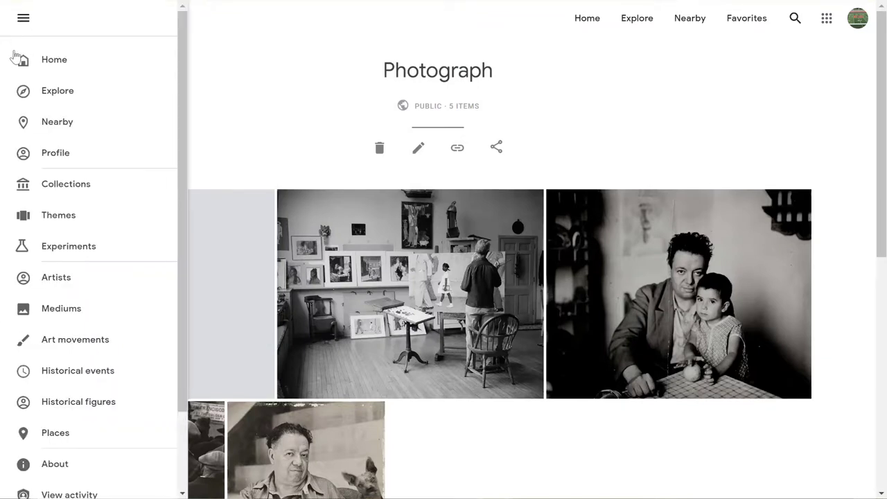
{"action": "left_click", "coordinate": [17, 22]}
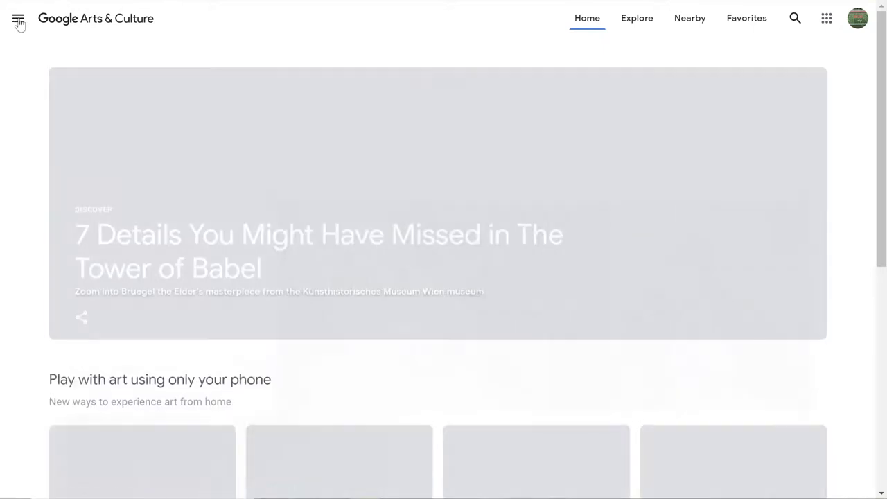
{"action": "left_click", "coordinate": [17, 23]}
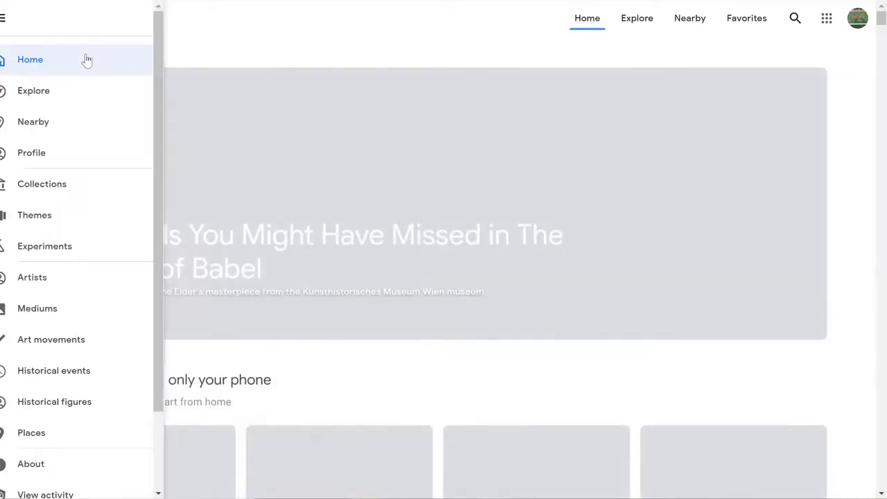
{"action": "left_click", "coordinate": [411, 49]}
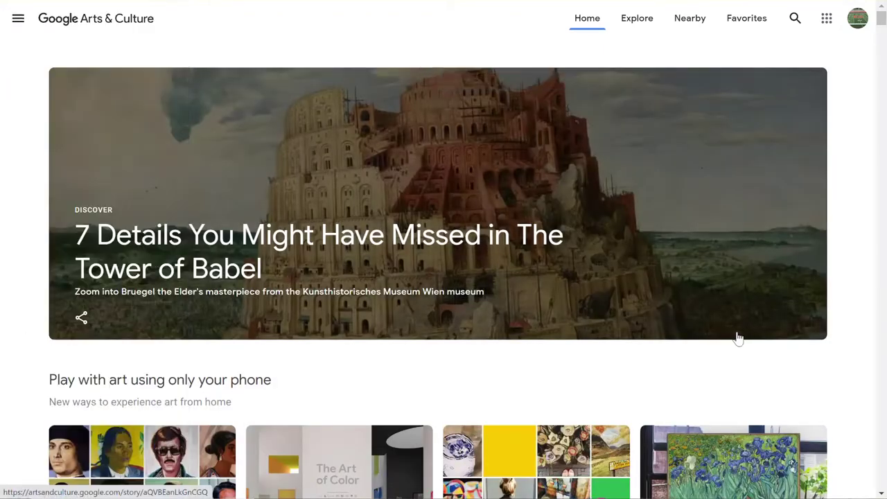
Step: Browse the home page and bring up sharing options for the Art Selfie card
{"action": "scroll", "coordinate": [727, 333], "scroll_direction": "down", "scroll_amount": 2}
{"action": "scroll", "coordinate": [722, 331], "scroll_direction": "down", "scroll_amount": 3}
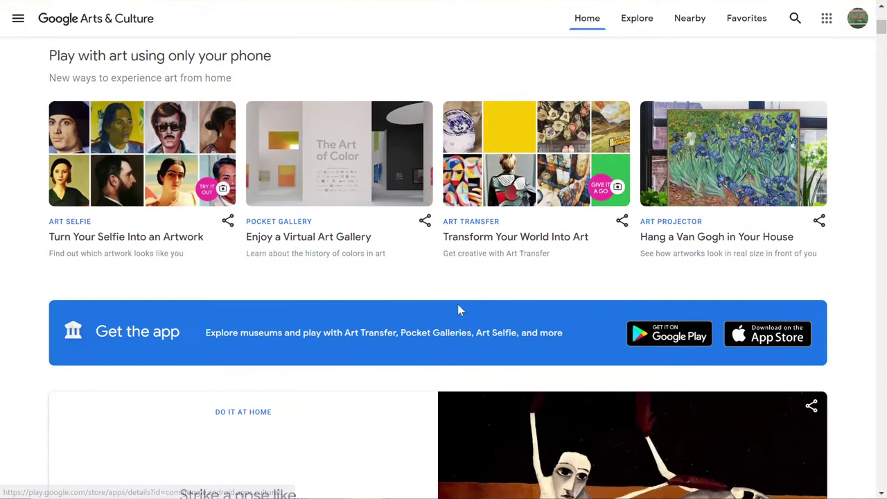
{"action": "scroll", "coordinate": [456, 307], "scroll_direction": "down", "scroll_amount": 2}
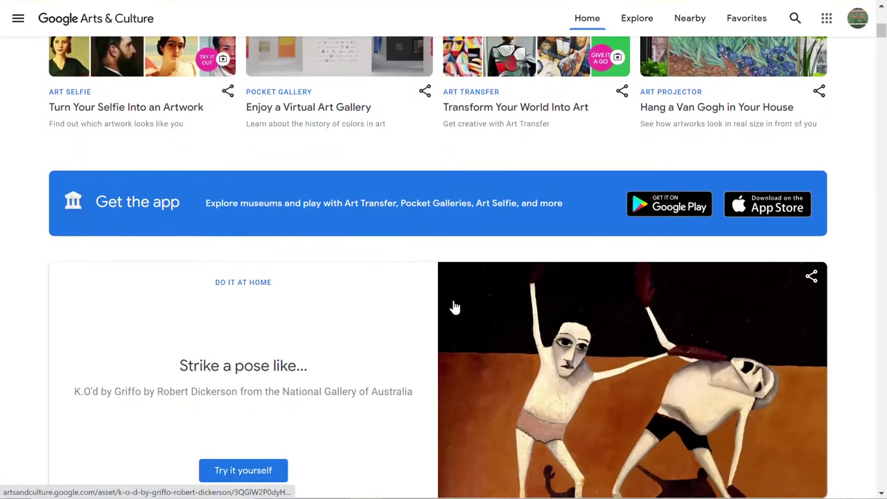
{"action": "scroll", "coordinate": [454, 306], "scroll_direction": "up", "scroll_amount": 1}
{"action": "scroll", "coordinate": [454, 306], "scroll_direction": "up", "scroll_amount": 1}
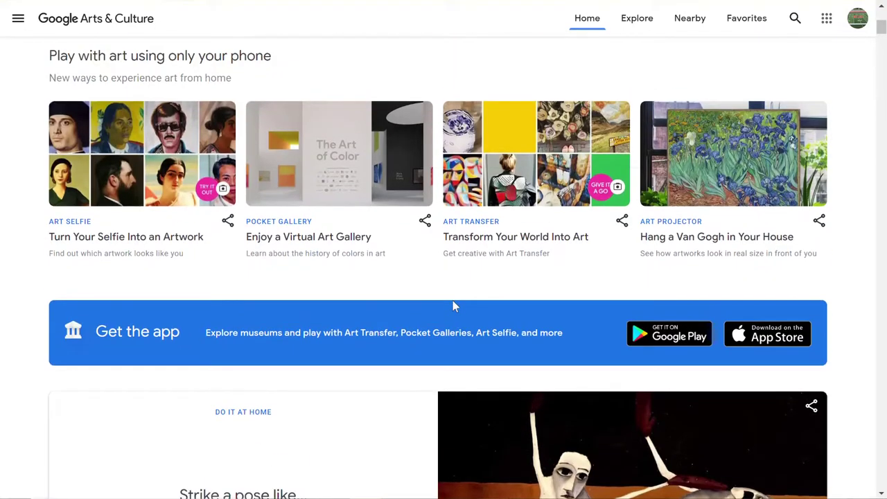
{"action": "scroll", "coordinate": [452, 300], "scroll_direction": "up", "scroll_amount": 1}
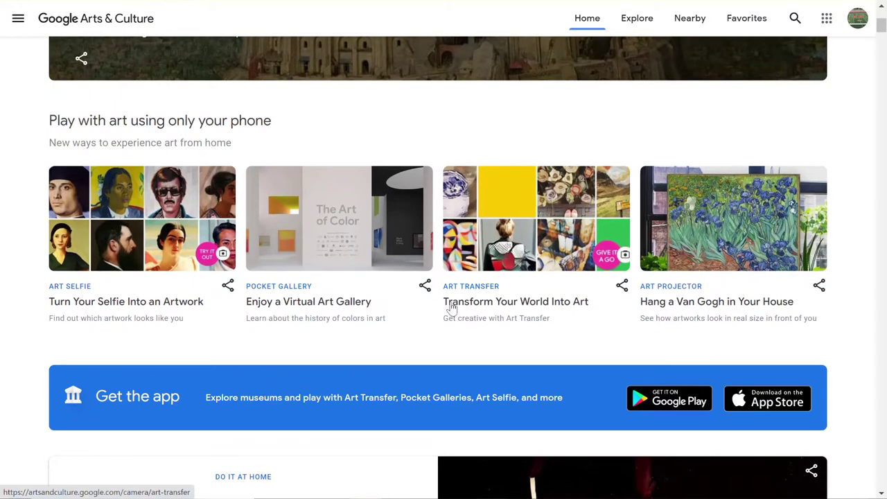
{"action": "scroll", "coordinate": [451, 308], "scroll_direction": "up", "scroll_amount": 1}
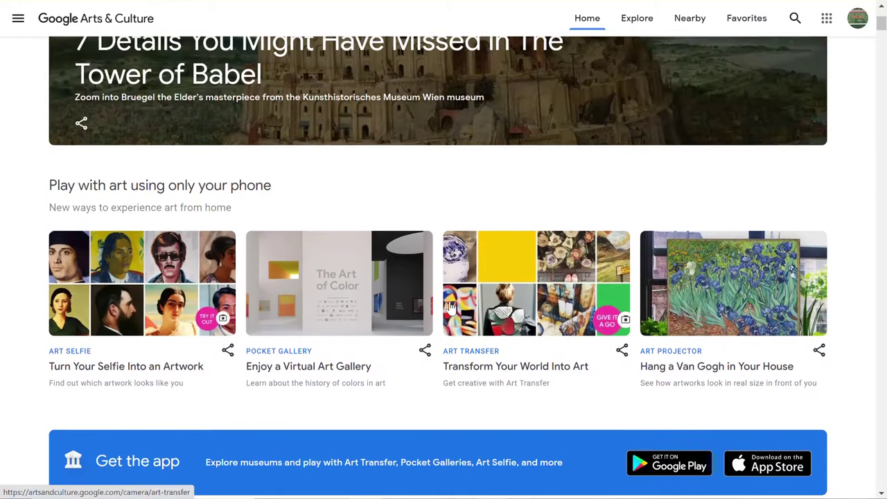
{"action": "scroll", "coordinate": [443, 303], "scroll_direction": "down", "scroll_amount": 2}
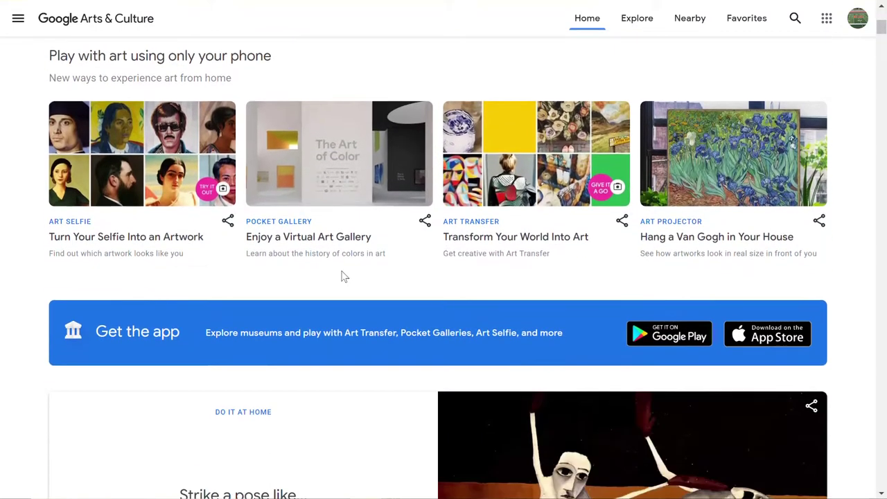
{"action": "left_click", "coordinate": [228, 223]}
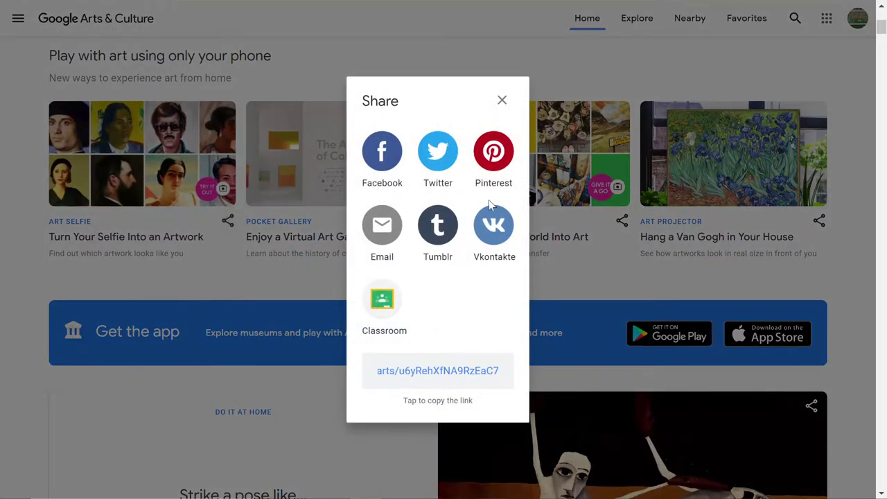
{"action": "left_click", "coordinate": [501, 101]}
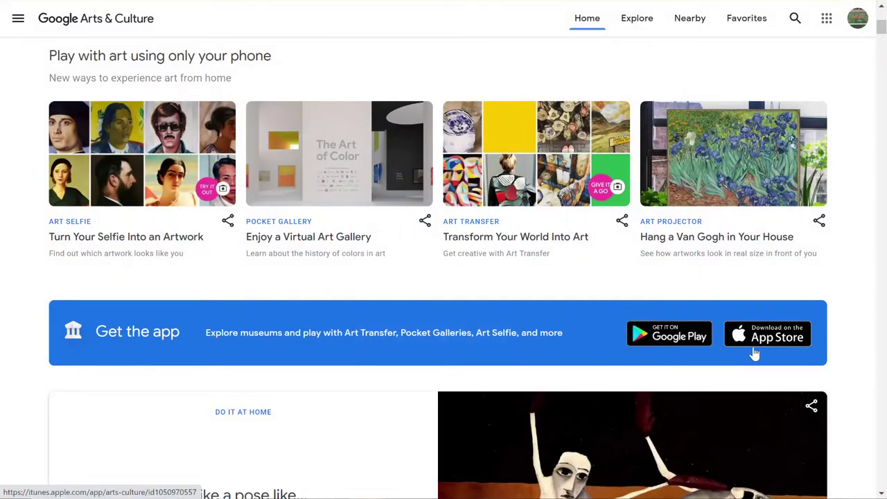
{"action": "scroll", "coordinate": [752, 351], "scroll_direction": "down", "scroll_amount": 5}
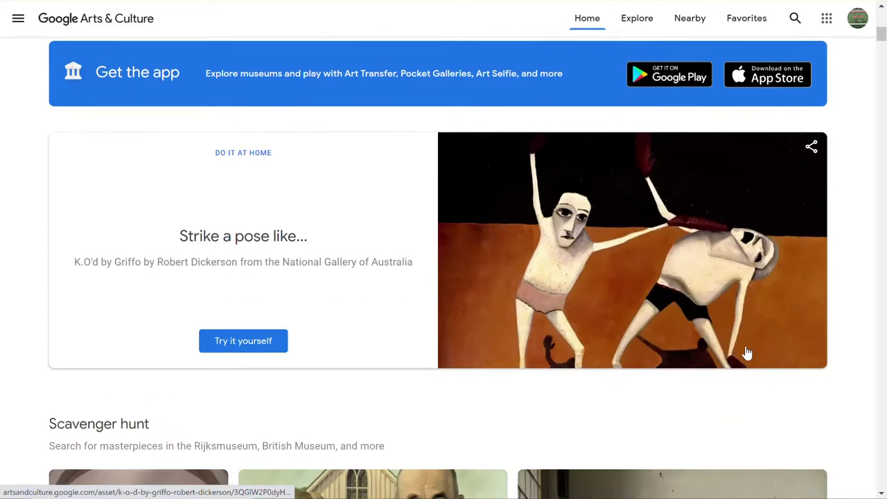
{"action": "scroll", "coordinate": [746, 354], "scroll_direction": "down", "scroll_amount": 1}
{"action": "scroll", "coordinate": [485, 353], "scroll_direction": "up", "scroll_amount": 1}
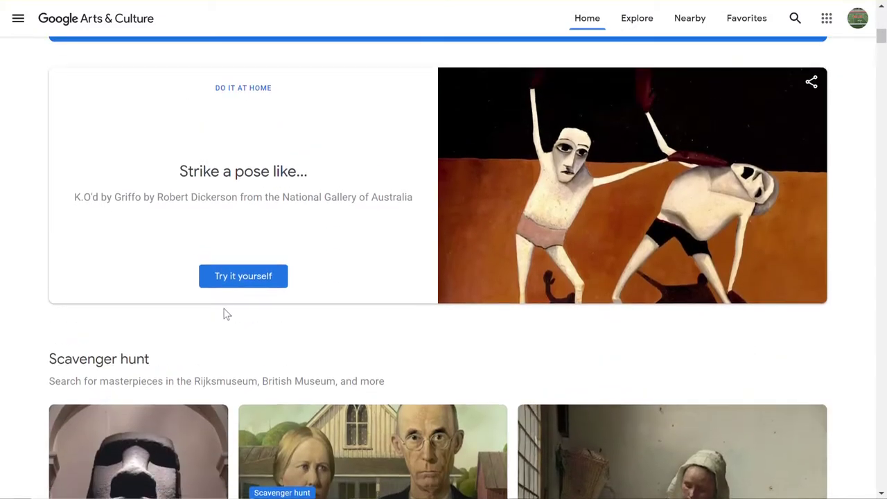
{"action": "left_click", "coordinate": [229, 276]}
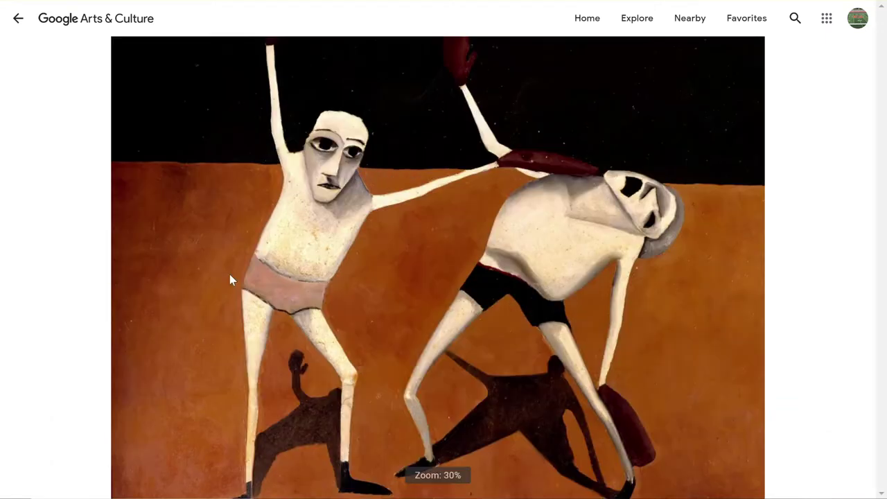
{"action": "scroll", "coordinate": [229, 274], "scroll_direction": "down", "scroll_amount": 3}
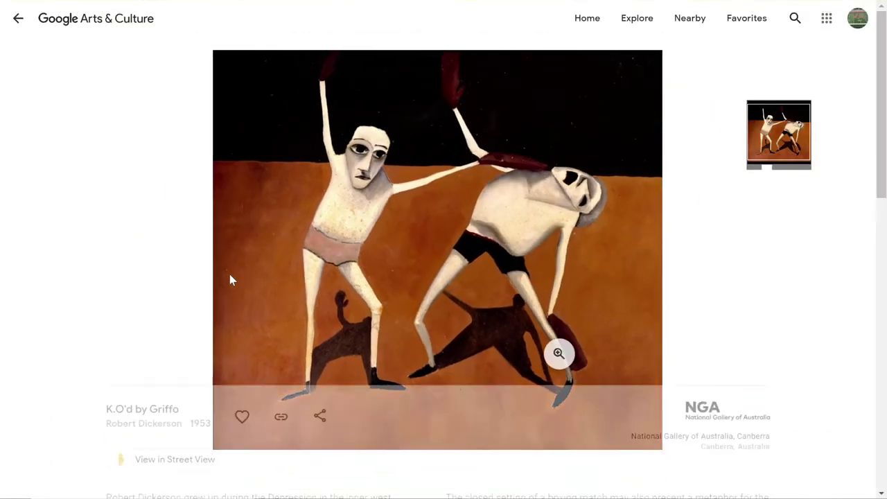
{"action": "scroll", "coordinate": [679, 297], "scroll_direction": "down", "scroll_amount": 3}
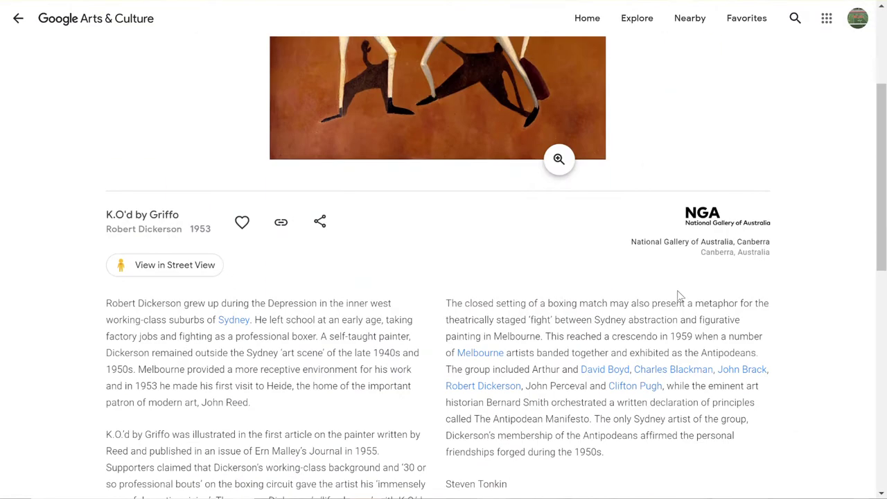
{"action": "left_click", "coordinate": [18, 18]}
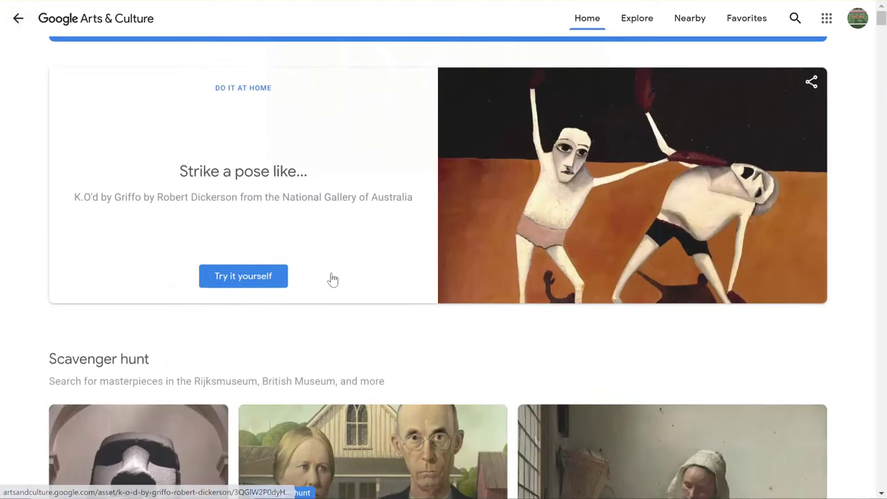
{"action": "scroll", "coordinate": [330, 278], "scroll_direction": "down", "scroll_amount": 7}
{"action": "scroll", "coordinate": [327, 278], "scroll_direction": "down", "scroll_amount": 5}
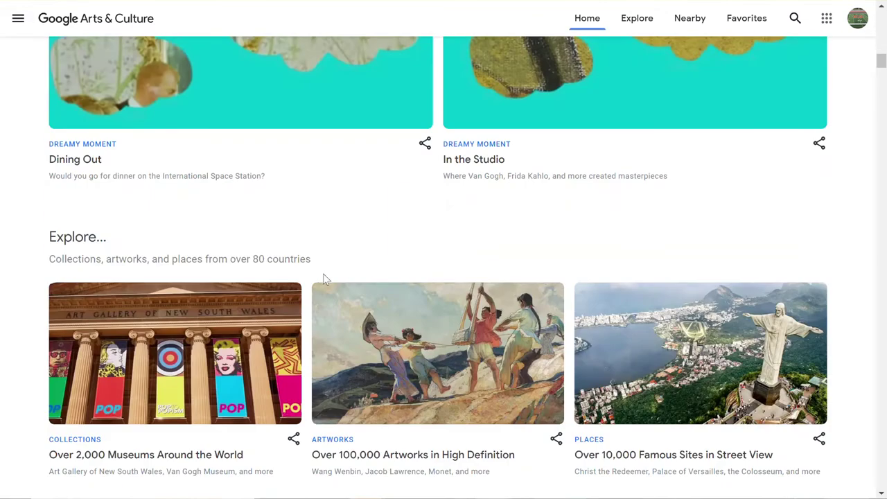
{"action": "scroll", "coordinate": [296, 257], "scroll_direction": "down", "scroll_amount": 3}
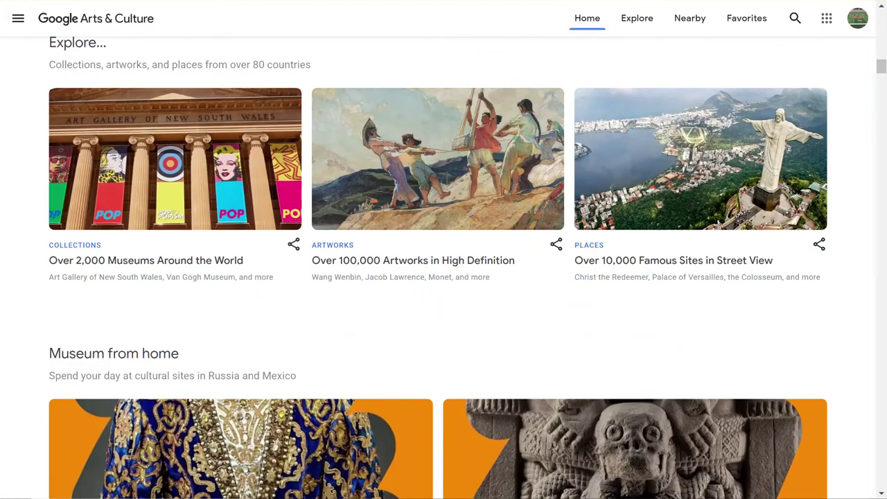